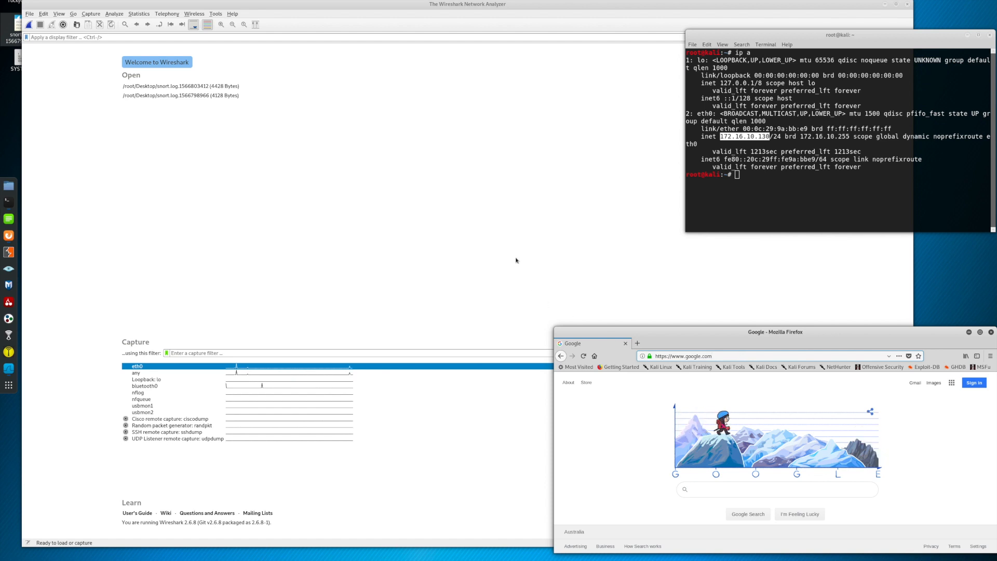
# Start live Wireshark captures on the Kali VM's eth0 interface and the Mac's USB 10/100/1000 LAN: en6 interface
pyautogui.click(33, 26)
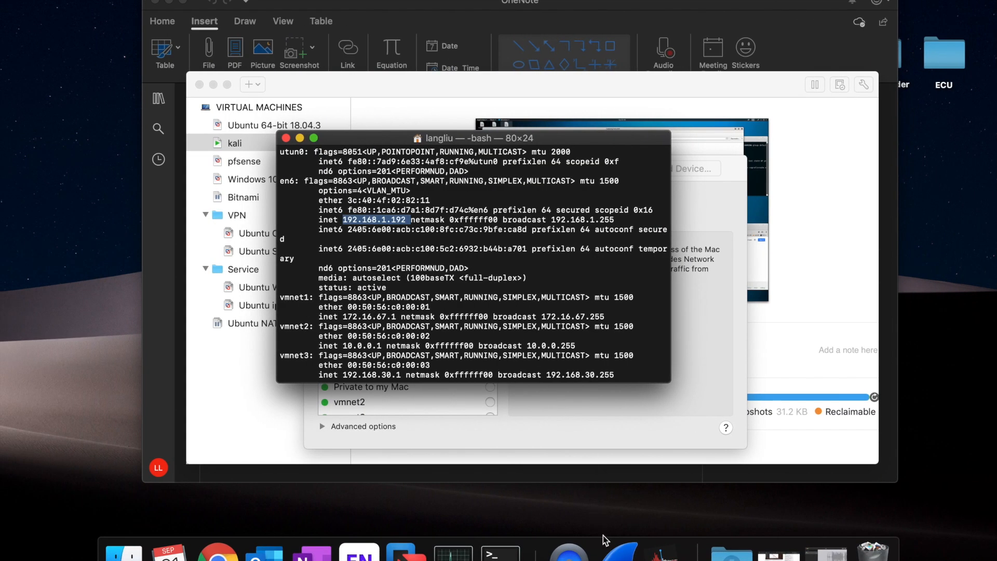
pyautogui.click(618, 549)
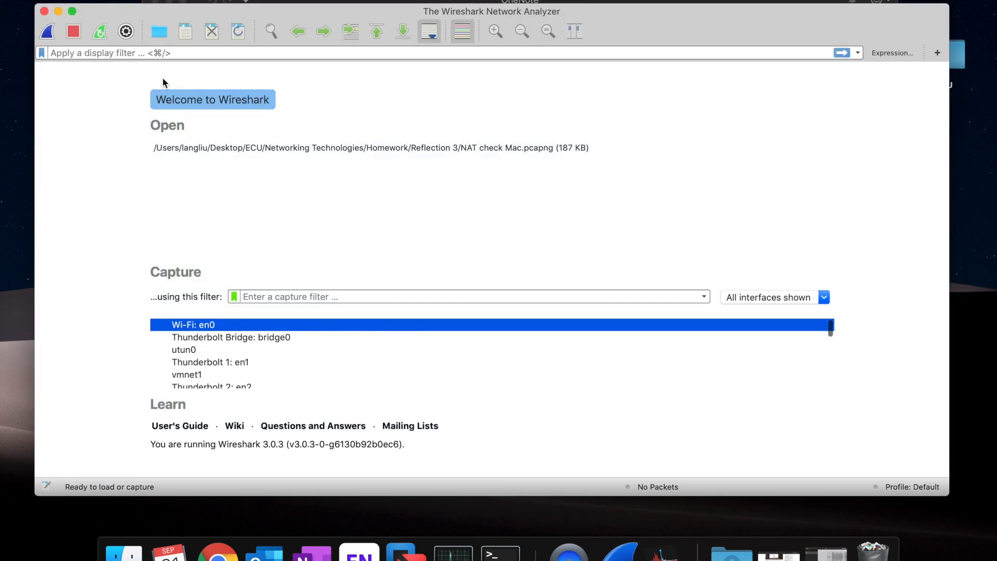
pyautogui.scroll(-3, 224, 371)
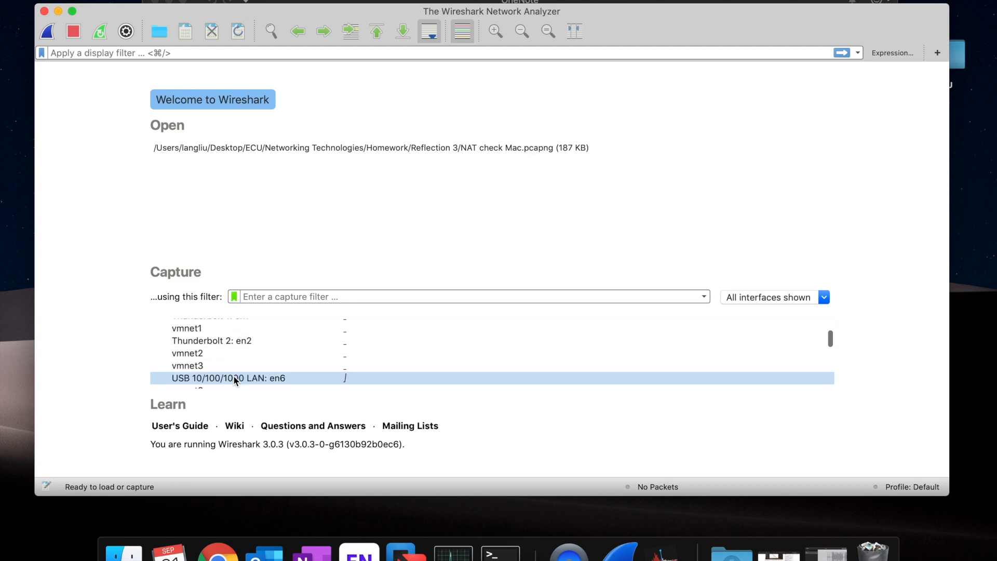
pyautogui.click(234, 378)
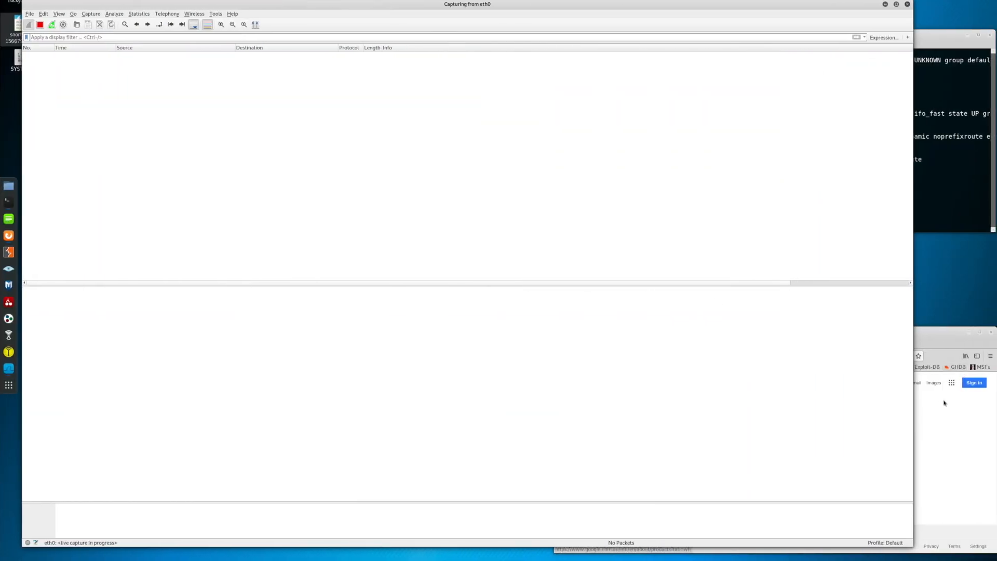
# Load Google in the Kali VM's Firefox to generate traffic, and stop the eth0 capture with its packets sorted by protocol
pyautogui.click(945, 402)
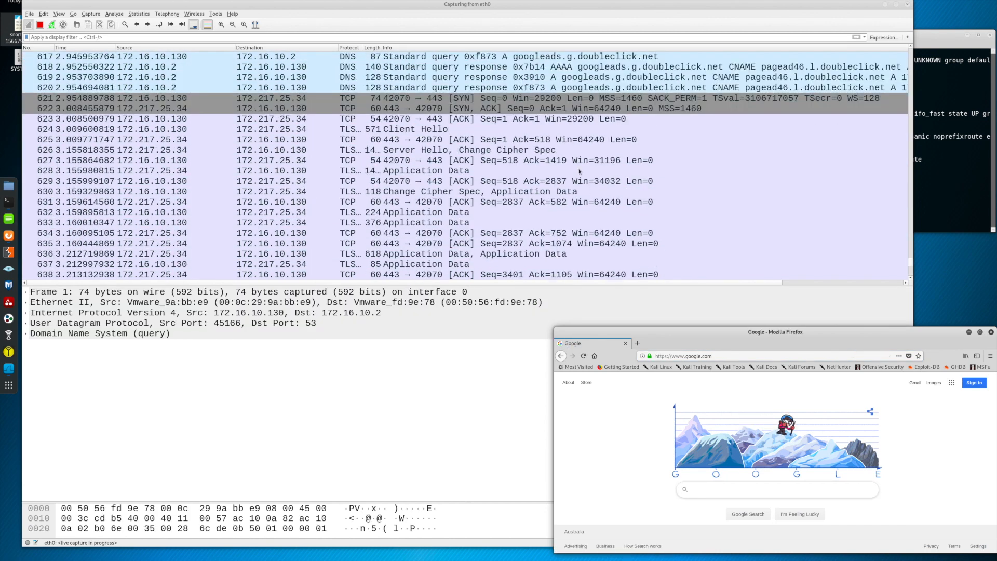
pyautogui.click(577, 171)
pyautogui.click(577, 171)
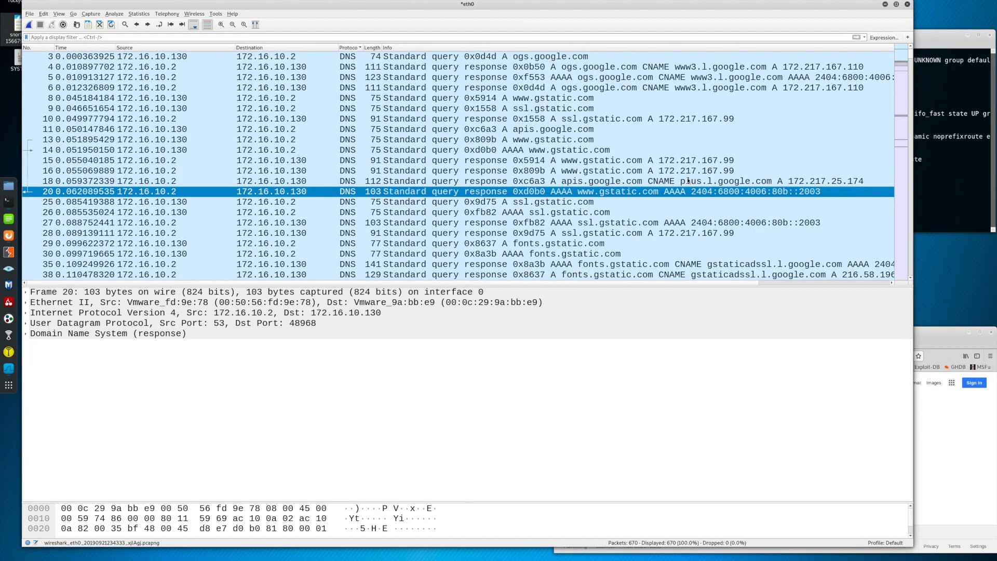
# Take the address from the apis.google.com DNS response and filter the Kali capture with ip.dst == 172.217.25.174
pyautogui.click(689, 181)
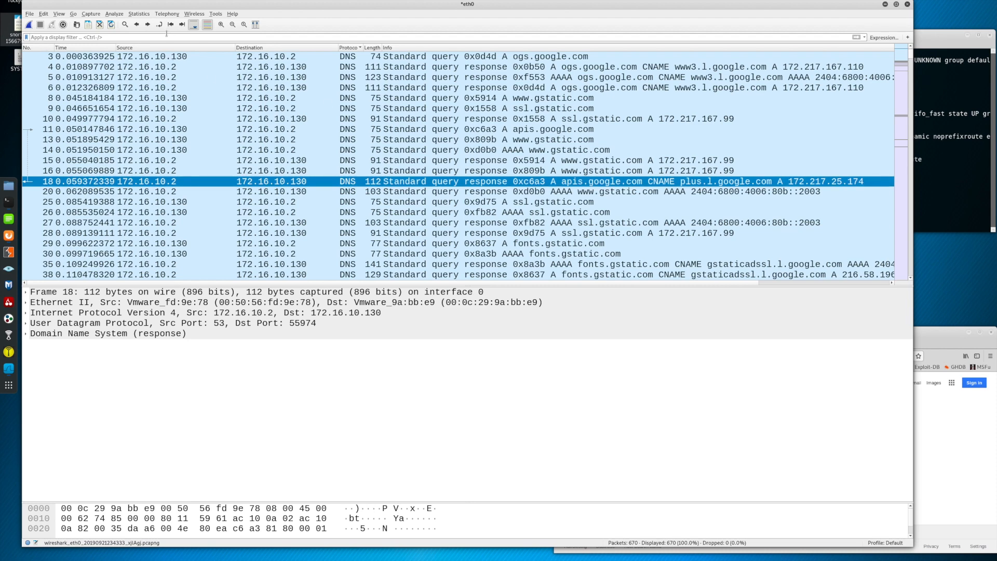
pyautogui.click(166, 36)
pyautogui.write('ip')
pyautogui.click(123, 44)
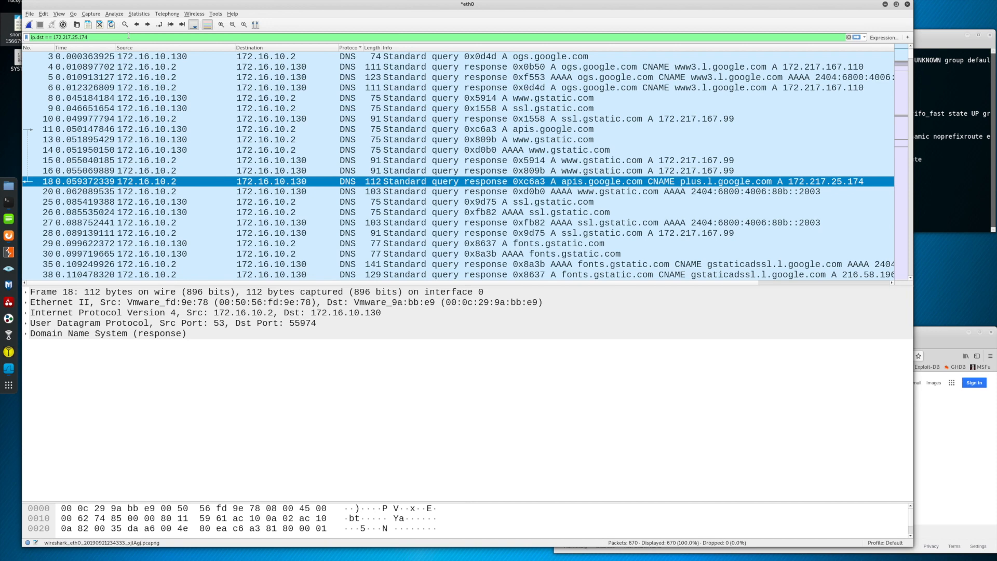
pyautogui.press('Return')
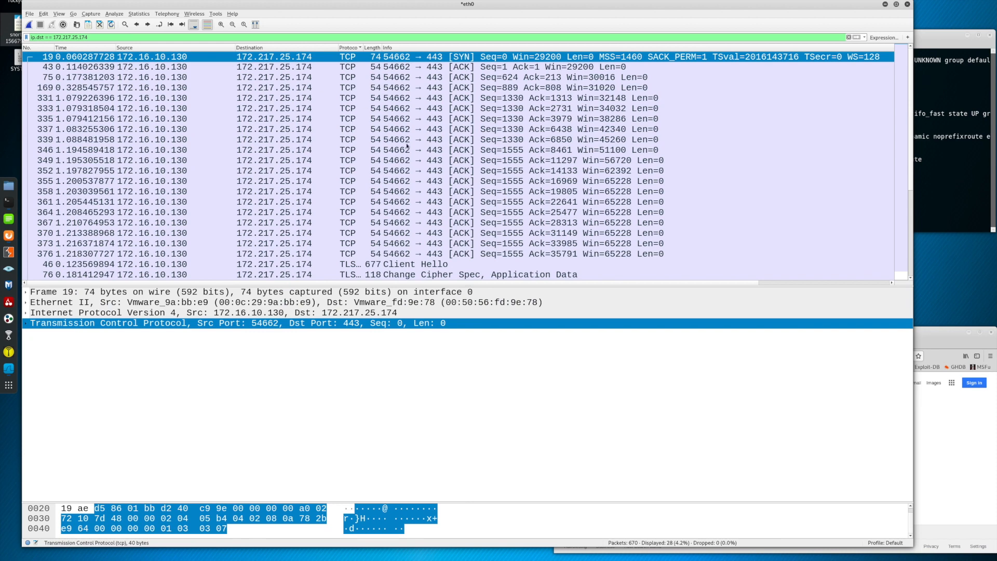
# Copy the Encrypted Application Data field of TLS packet 377 as a filter expression
pyautogui.scroll(-2, 406, 147)
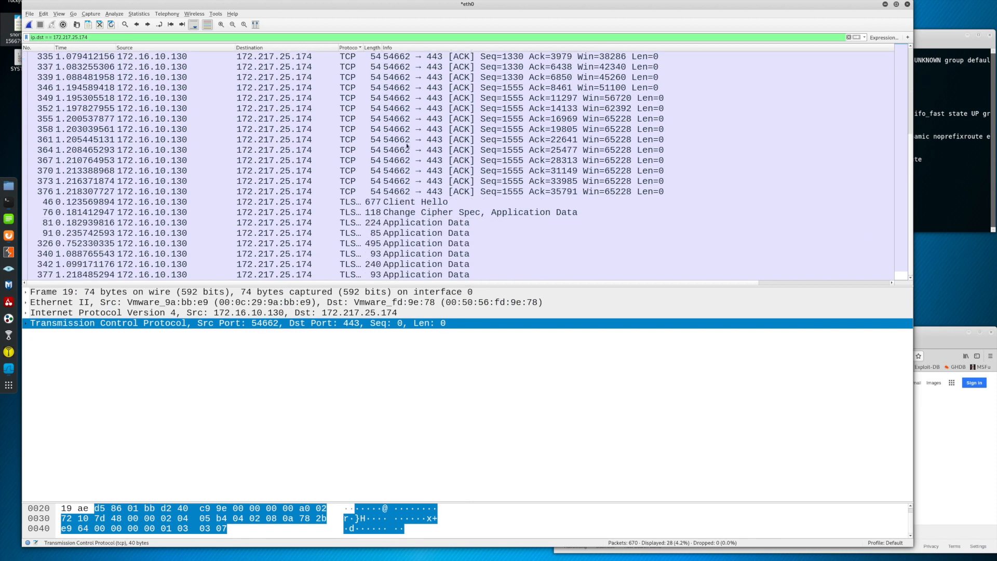
pyautogui.click(379, 275)
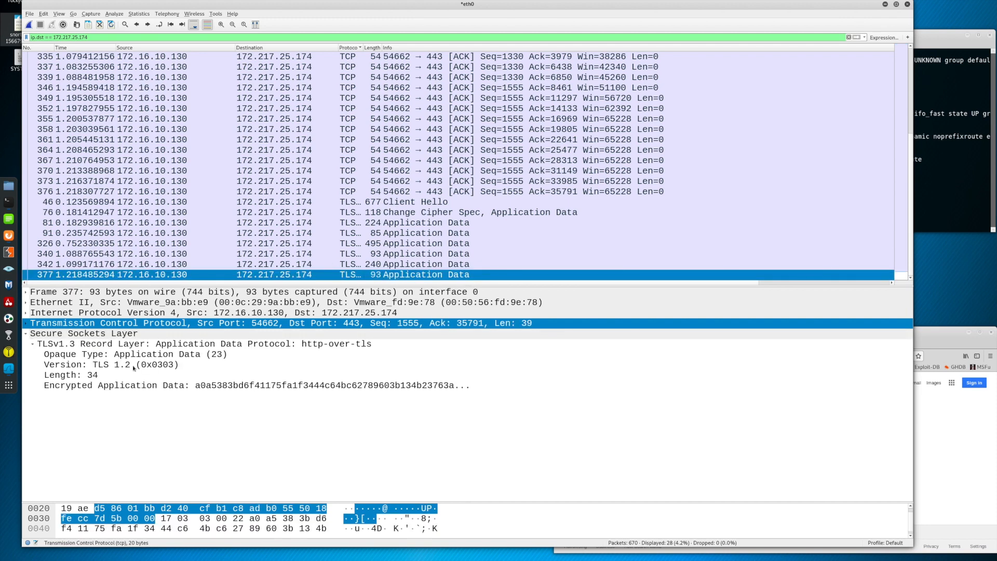
pyautogui.click(127, 386)
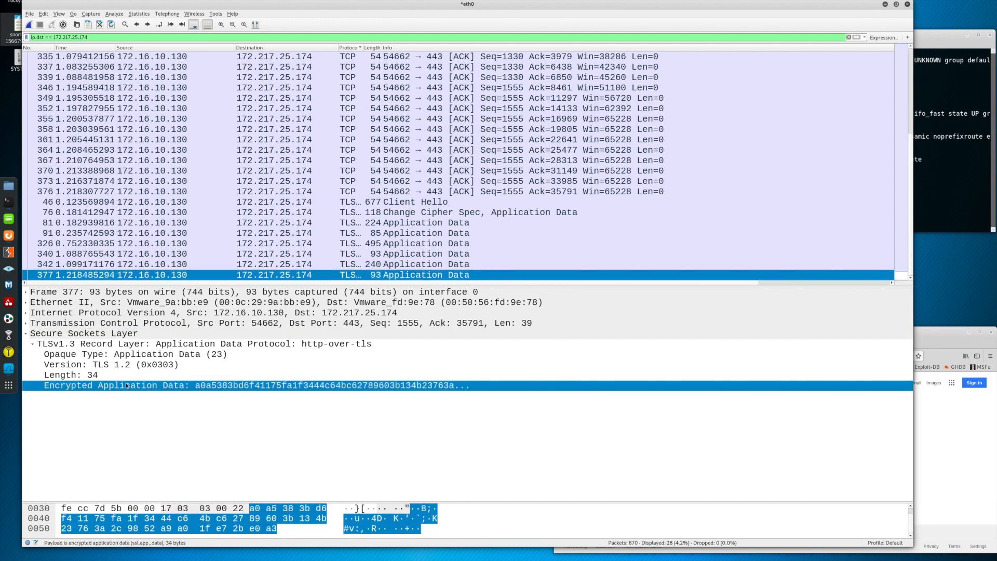
pyautogui.rightClick(126, 386)
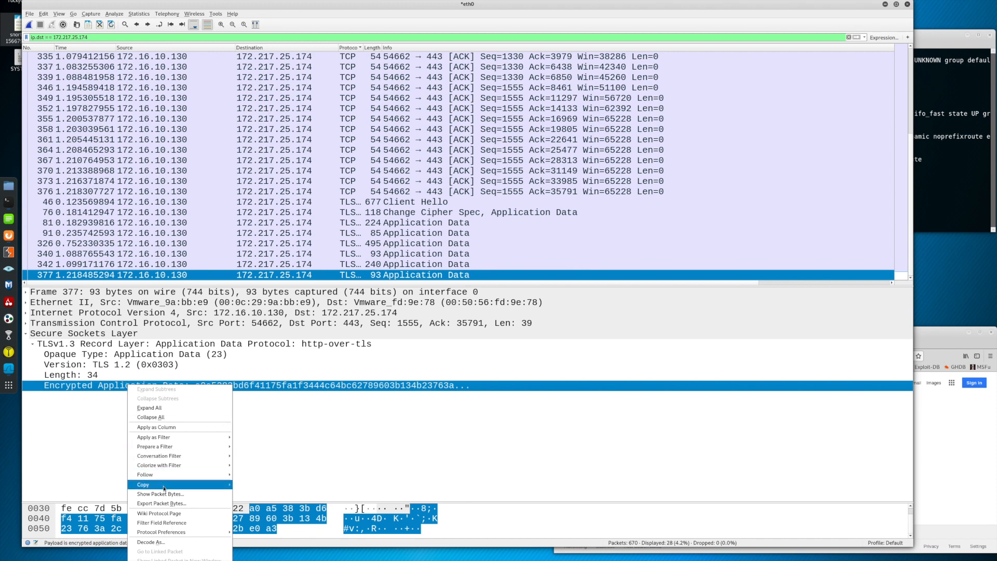
pyautogui.moveTo(164, 488)
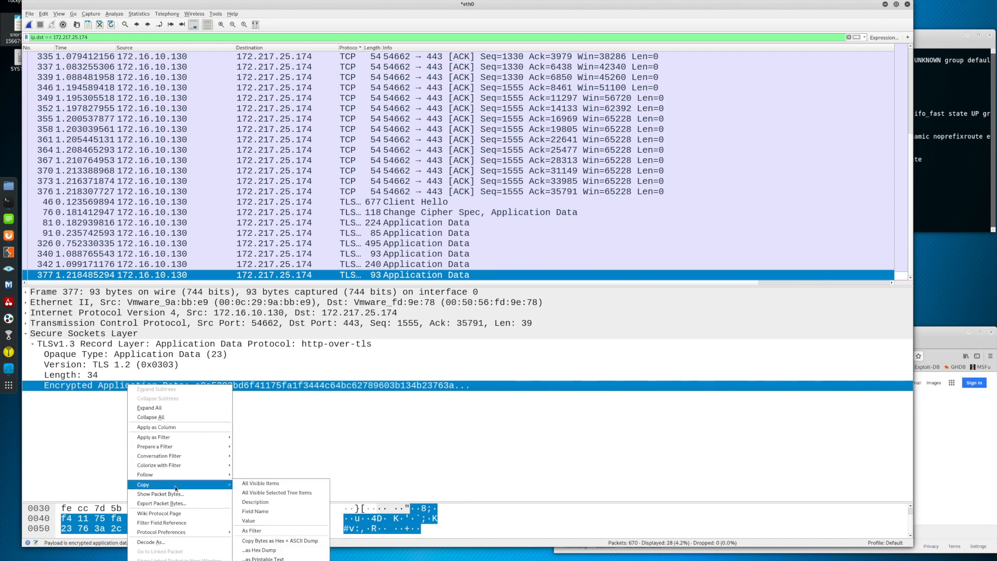
pyautogui.click(257, 530)
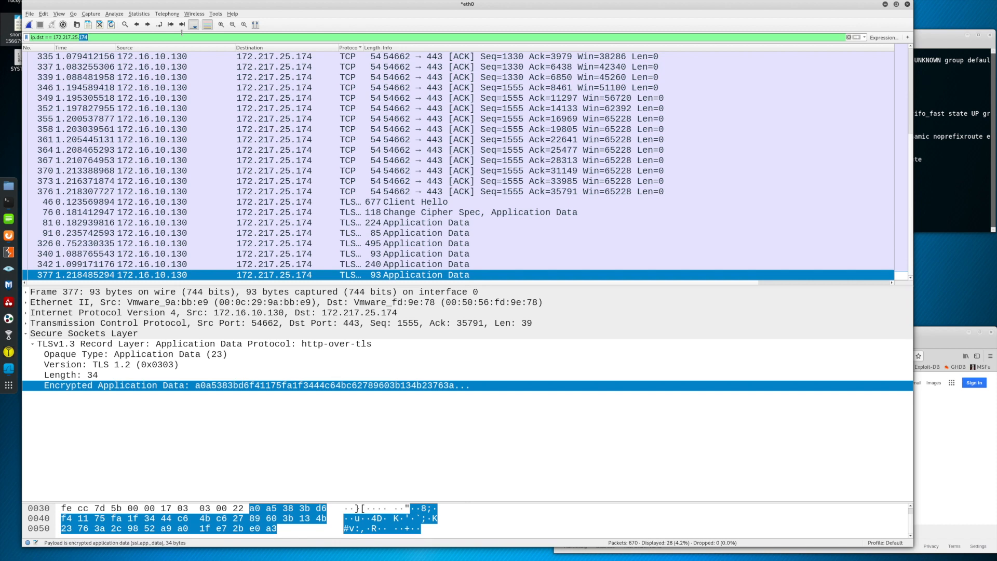
# Replace the Kali capture's display filter with the copied ssl.app_data expression and apply it
pyautogui.hotkey('ctrl', 'a')
pyautogui.hotkey('ctrl', 'v')
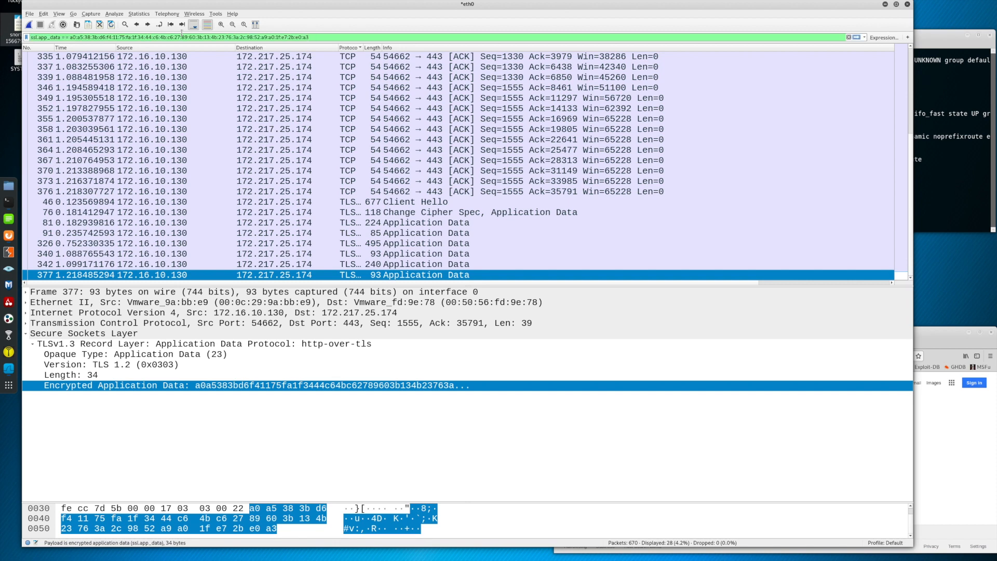
pyautogui.hotkey('ctrl', 'a')
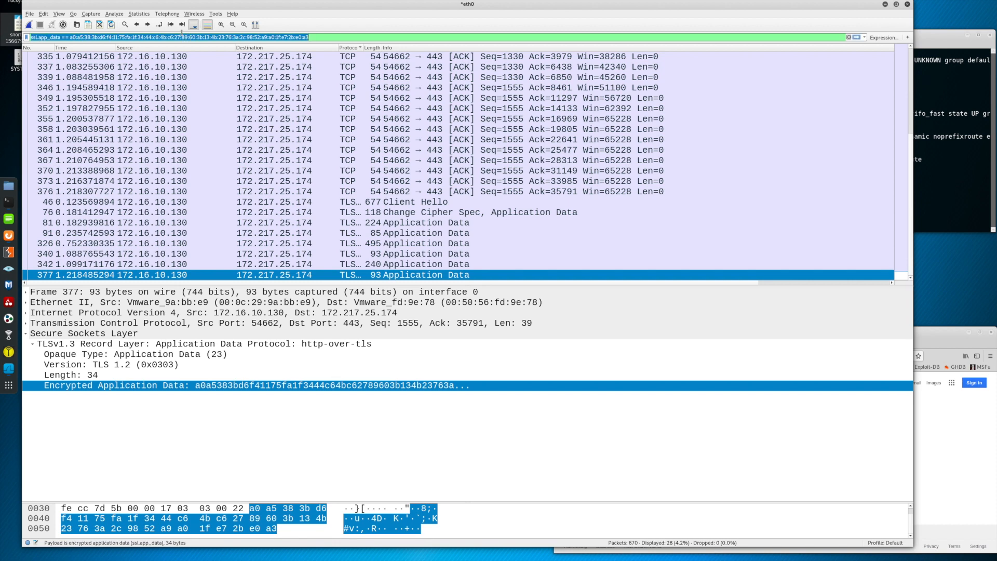
pyautogui.press('Return')
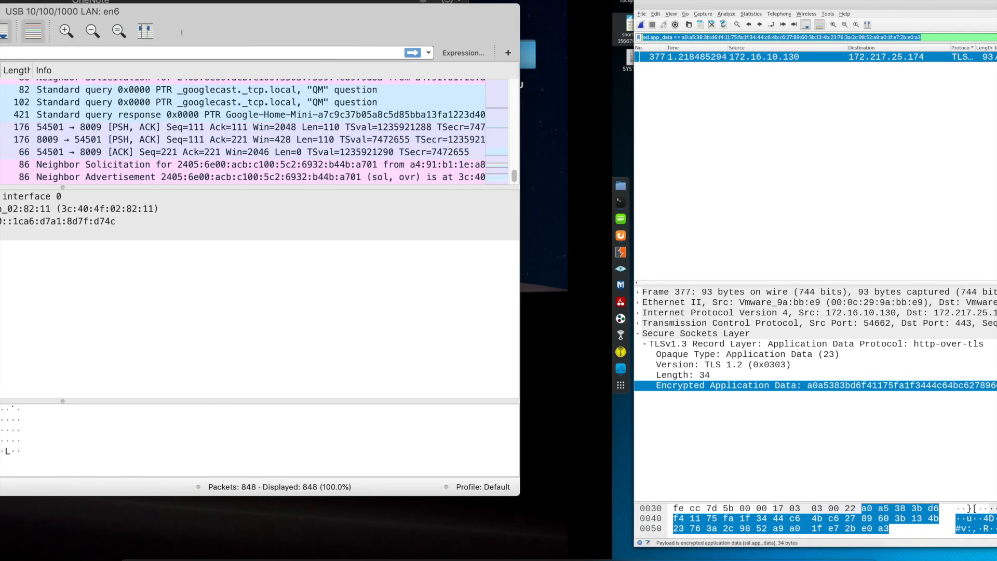
# Apply the same ssl.app_data filter to the Mac's en6 capture and select the matching packet
pyautogui.press('super+v')
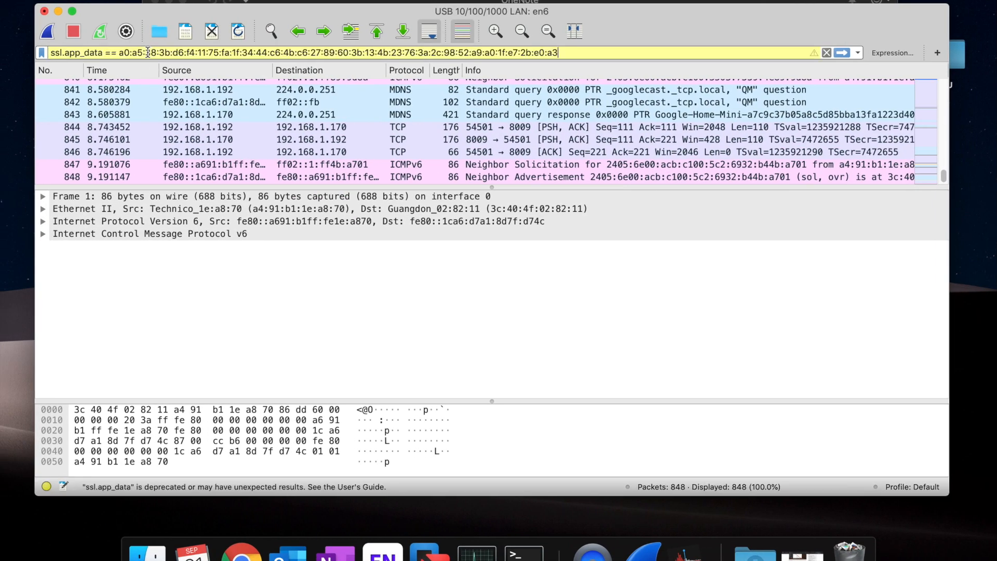
pyautogui.press('Return')
pyautogui.click(191, 83)
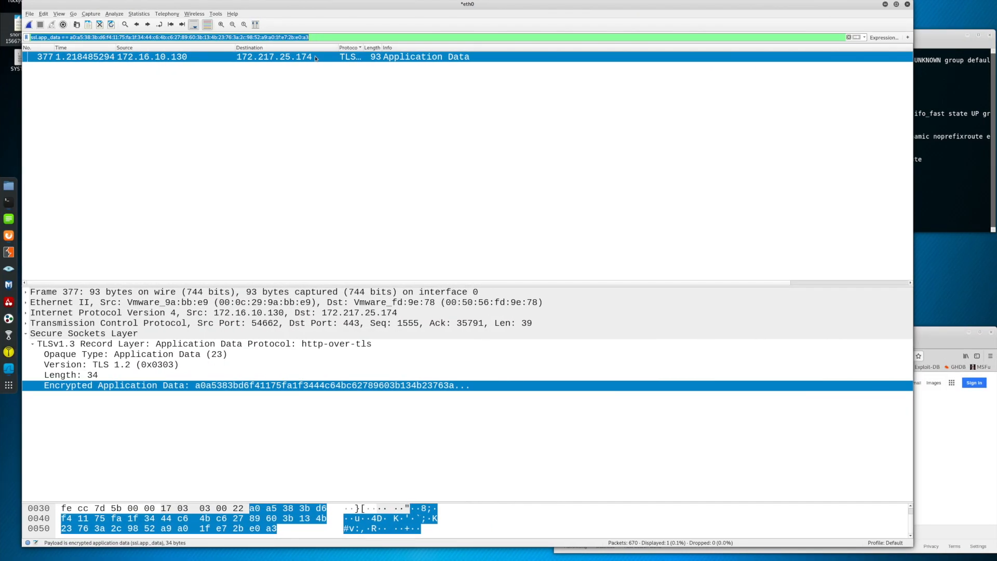
# Compare the IPv4 and TCP header lines of the matching packet between the Kali and Mac captures
pyautogui.click(312, 33)
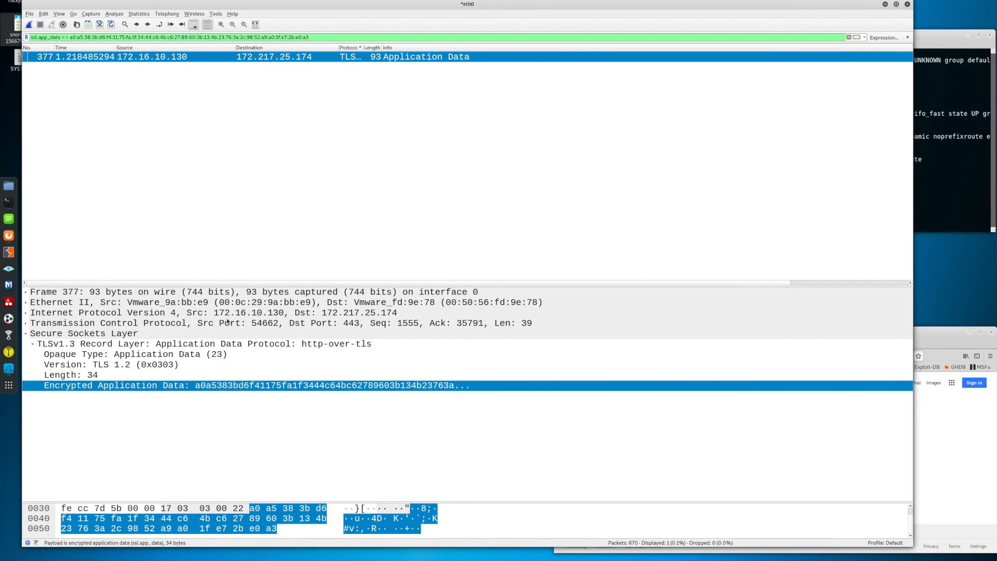
pyautogui.click(222, 314)
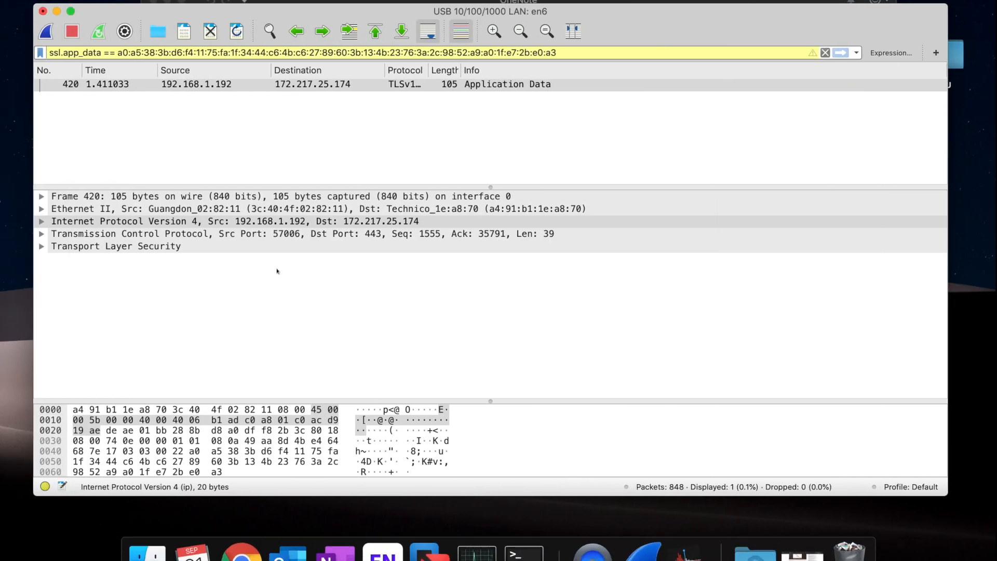
pyautogui.click(283, 222)
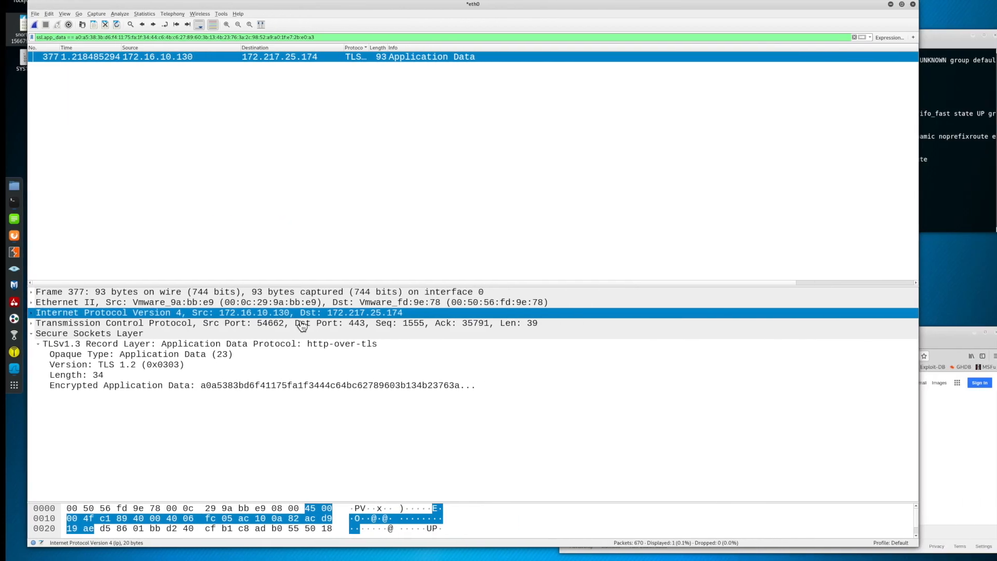
pyautogui.click(215, 311)
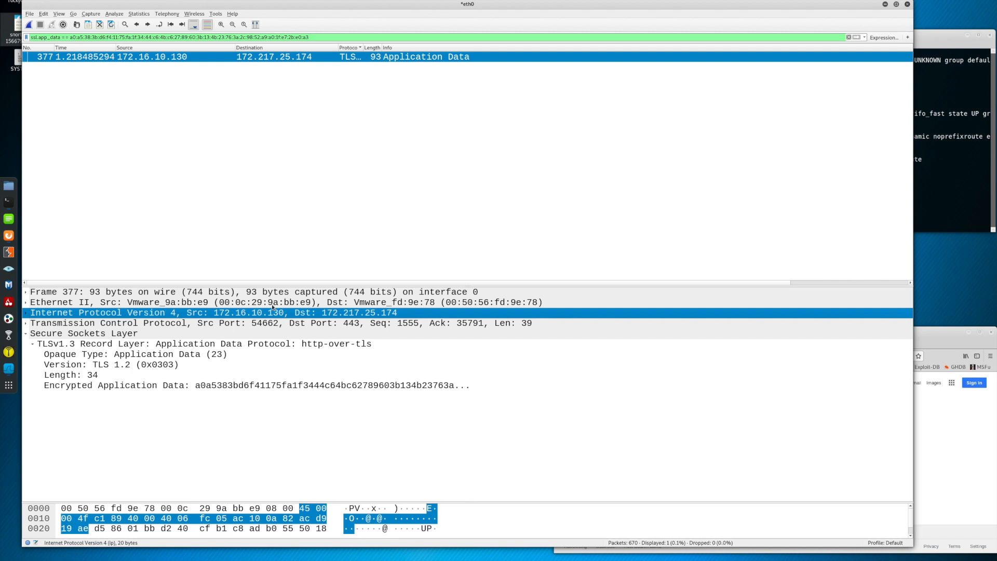
pyautogui.click(256, 324)
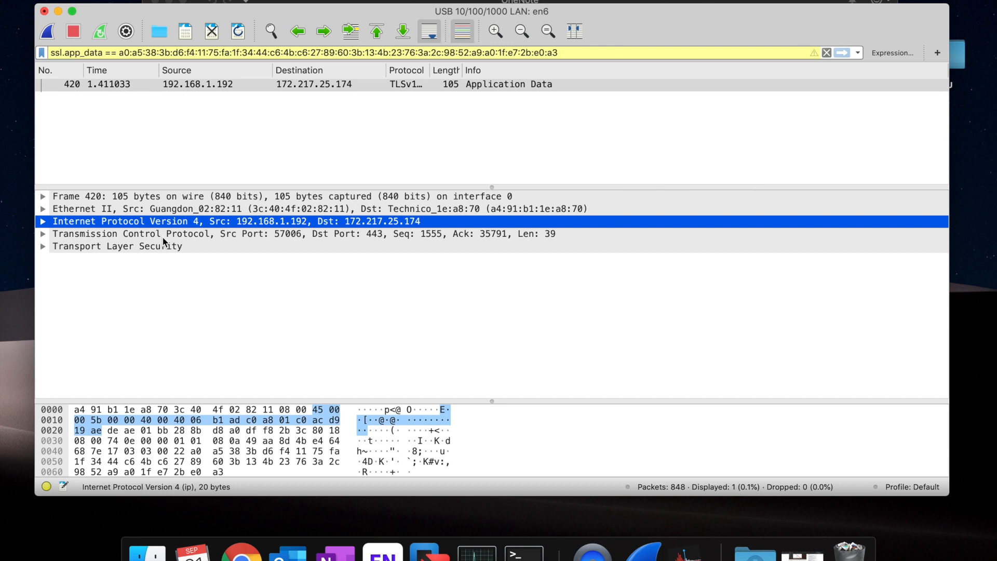
pyautogui.click(167, 235)
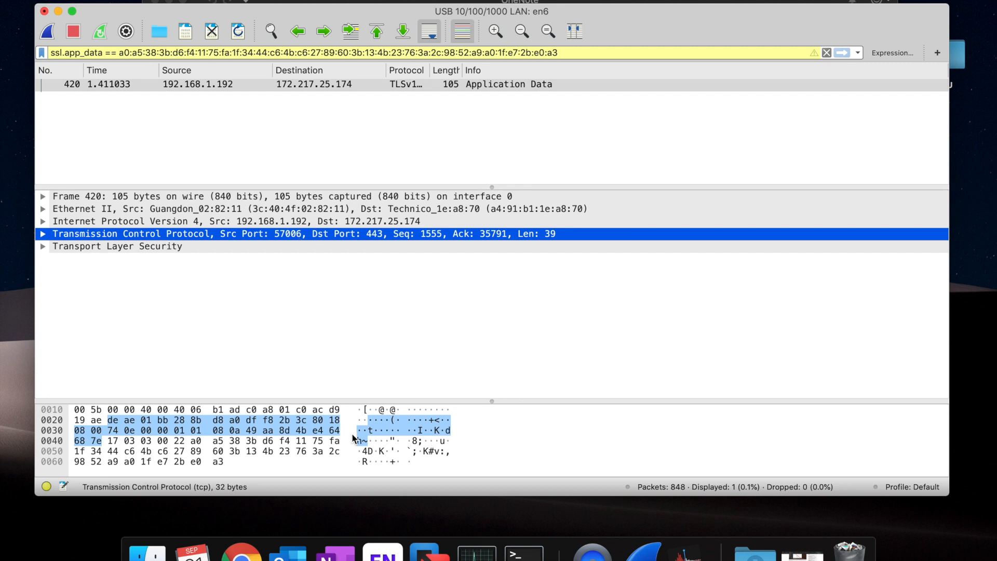
# Switch to OneNote and examine the Kali/Mac address table and the Static NAT, Dynamic NAT and PAT diagrams
pyautogui.click(344, 558)
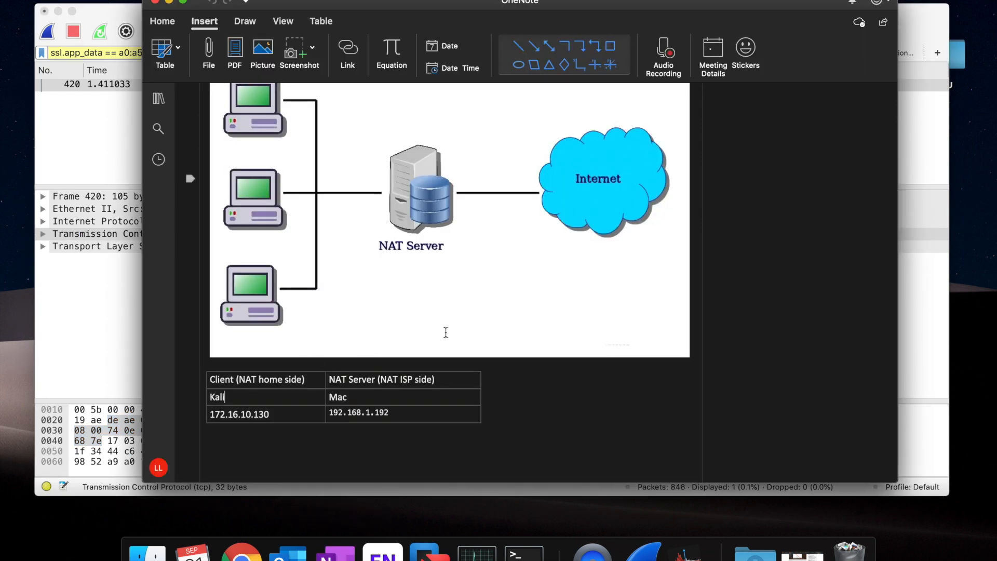
pyautogui.scroll(-5, 445, 333)
pyautogui.scroll(-3, 446, 333)
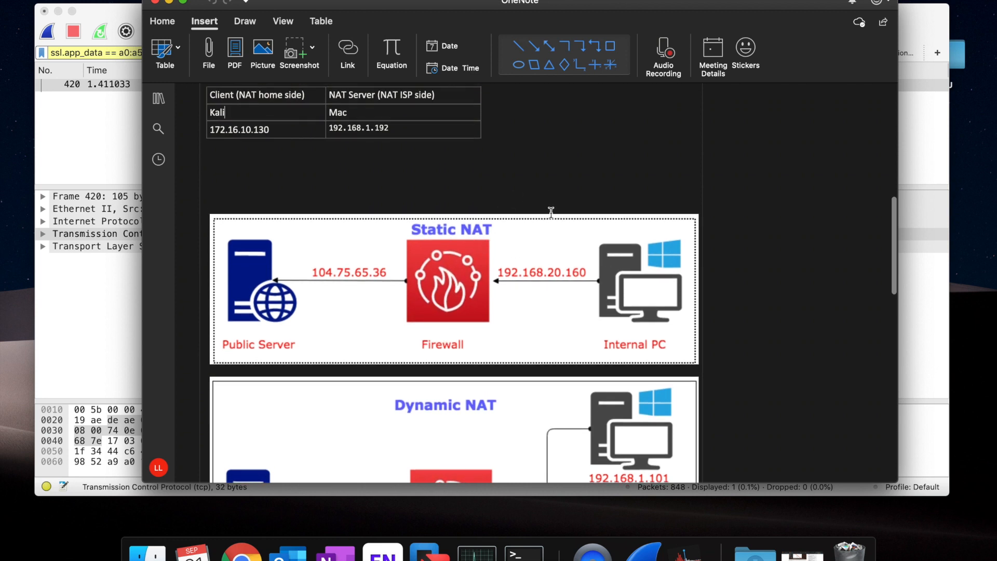
pyautogui.scroll(-3, 530, 265)
pyautogui.rightClick(530, 262)
pyautogui.click(454, 141)
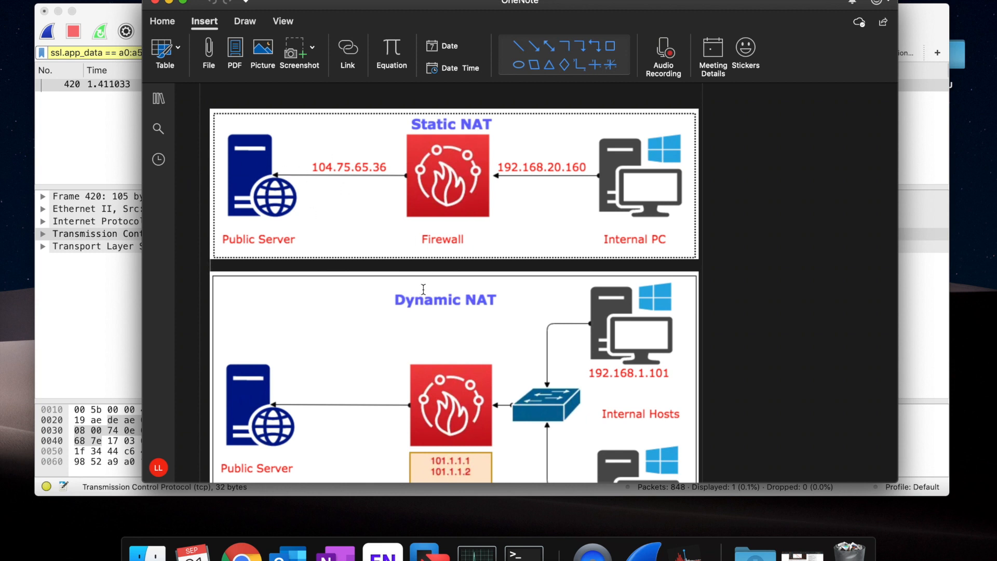
pyautogui.scroll(-5, 423, 290)
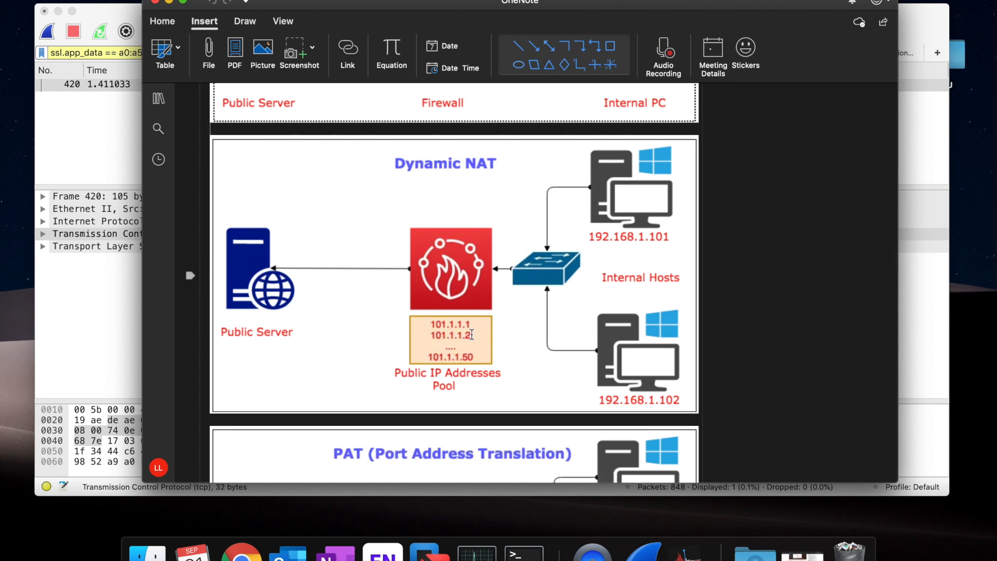
pyautogui.scroll(-1, 471, 334)
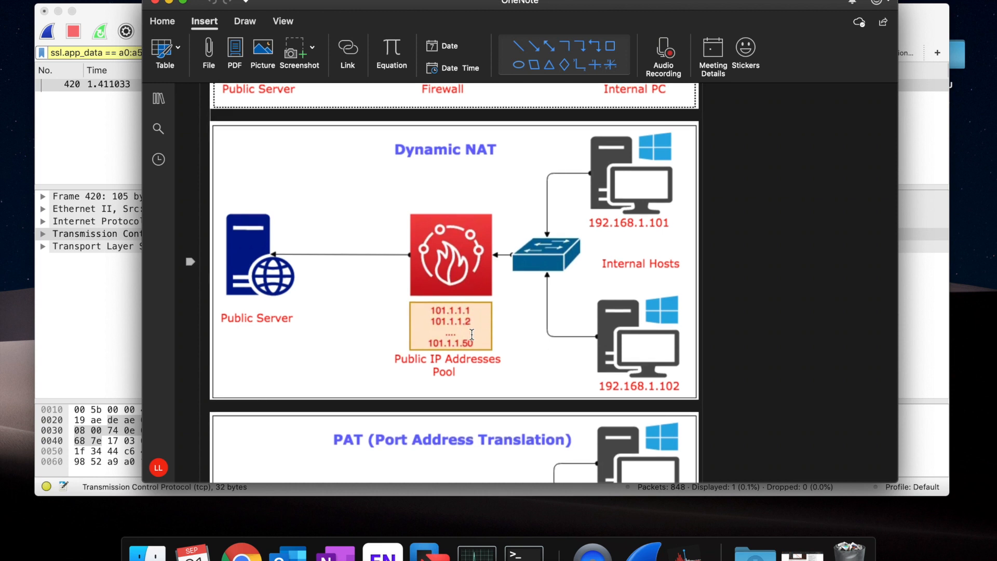
pyautogui.scroll(-10, 472, 334)
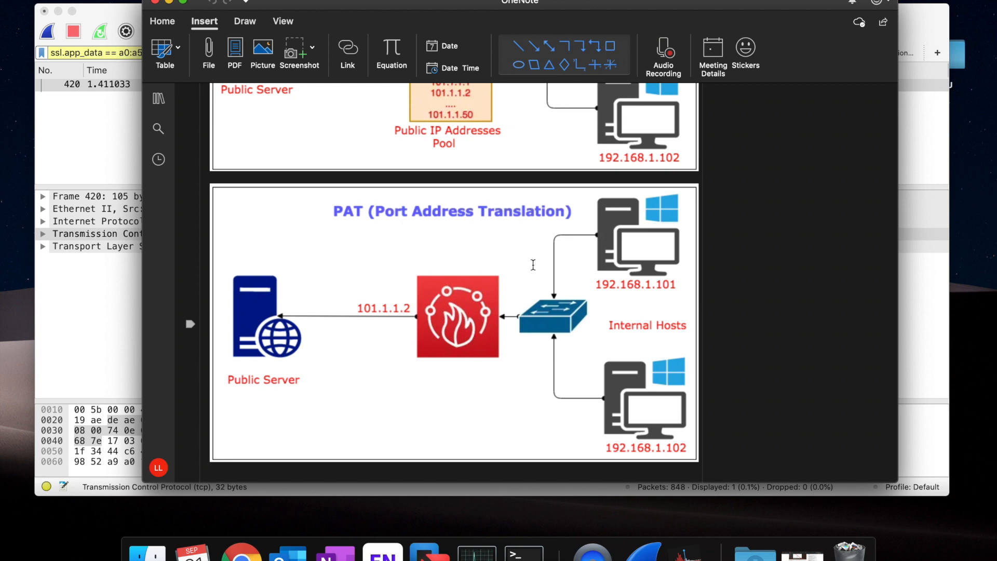
pyautogui.scroll(-2, 510, 341)
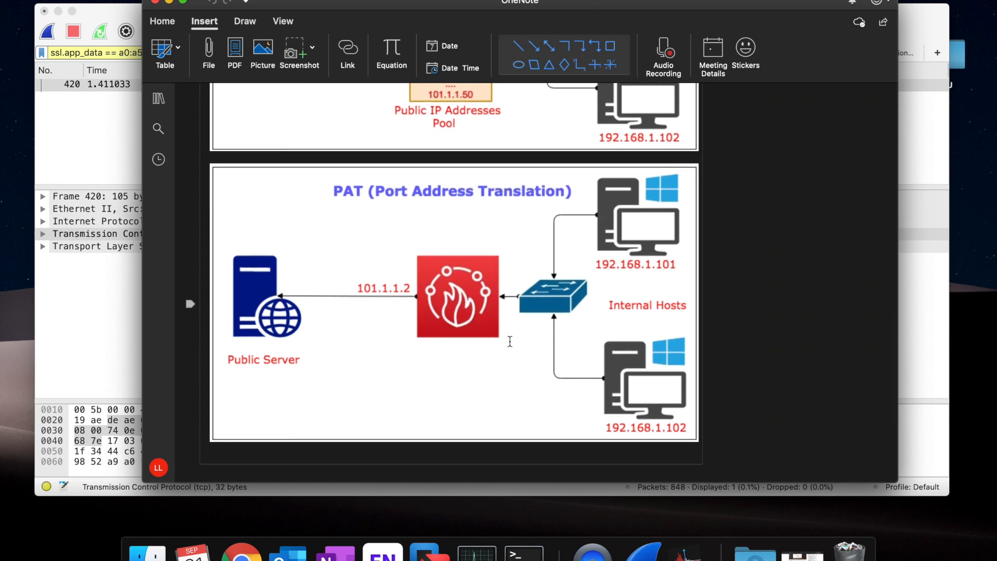
# Return to the Mac's Wireshark capture and expand the Transmission Control Protocol details of packet 420
pyautogui.click(102, 324)
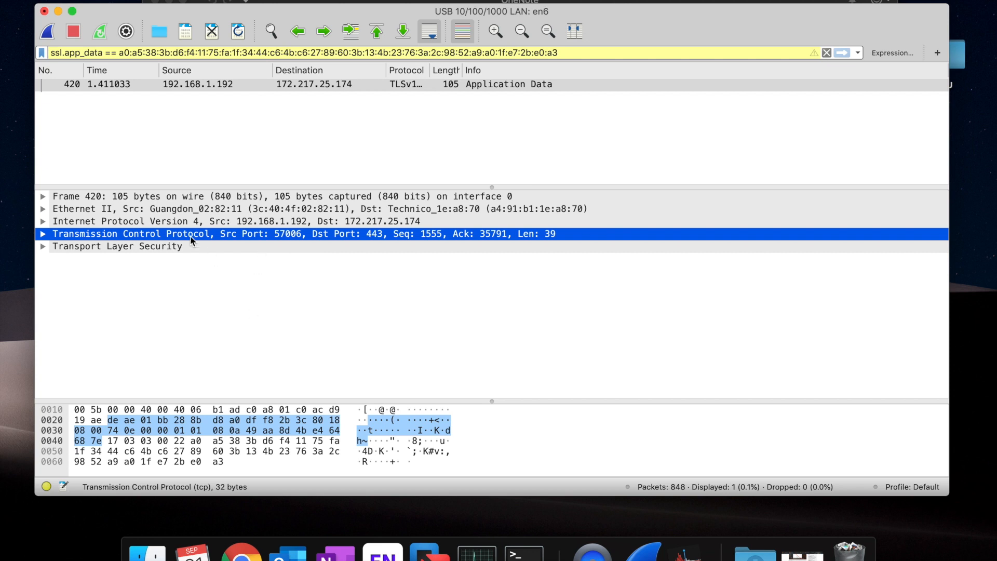
pyautogui.click(43, 233)
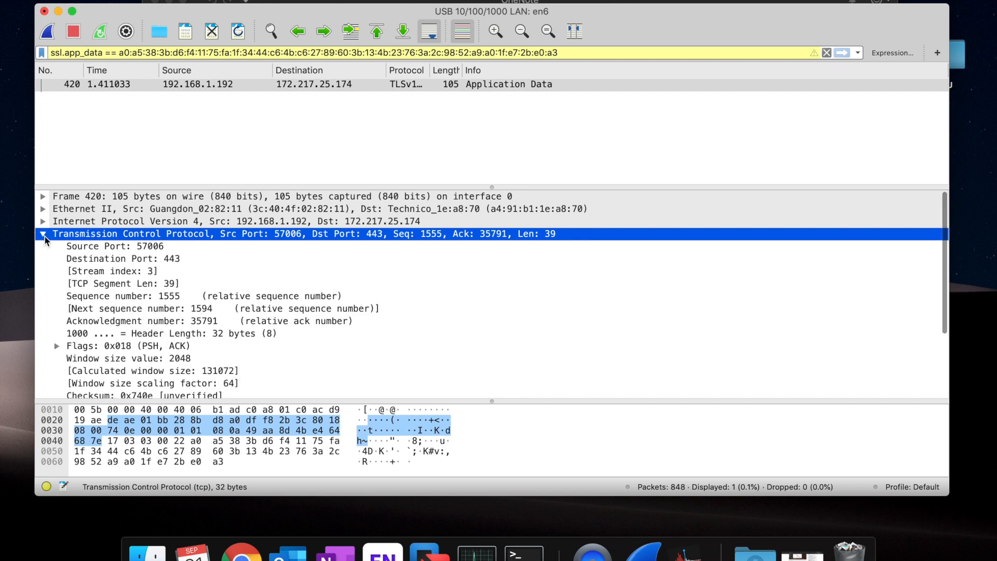
# Expand the Internet Protocol Version 4 details in both the Mac and Kali captures and compare the header checksum fields
pyautogui.click(43, 221)
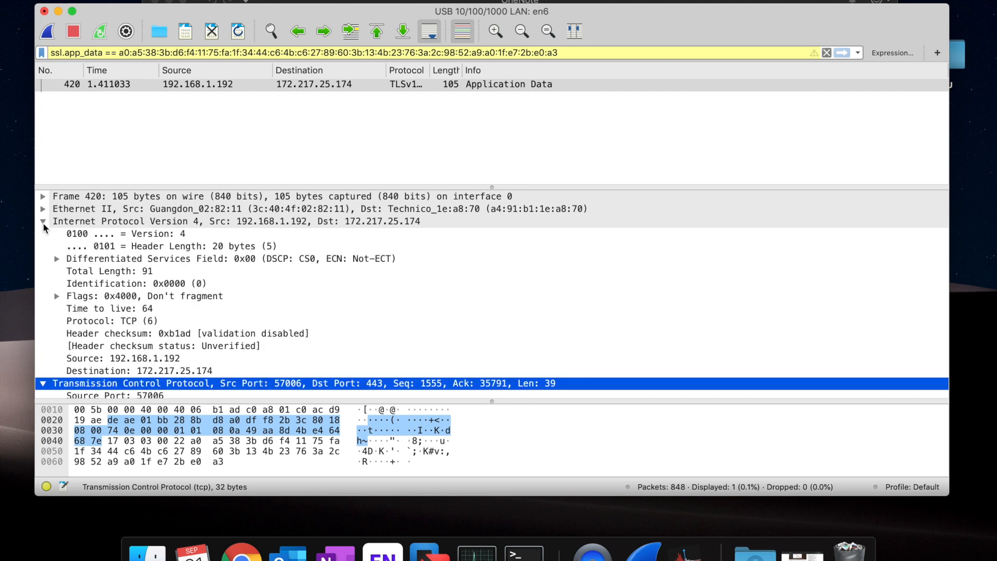
pyautogui.click(143, 335)
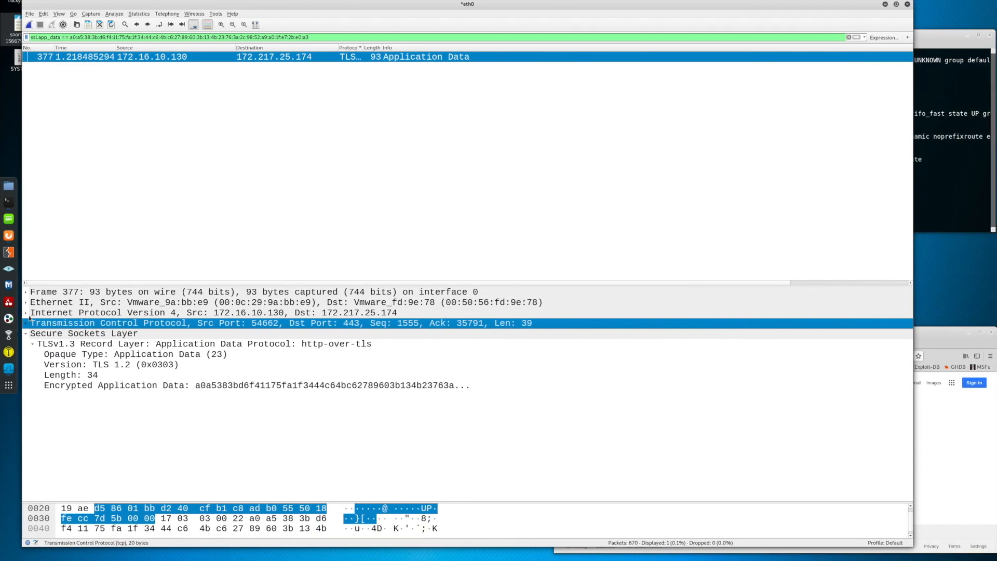
pyautogui.click(29, 313)
pyautogui.click(26, 312)
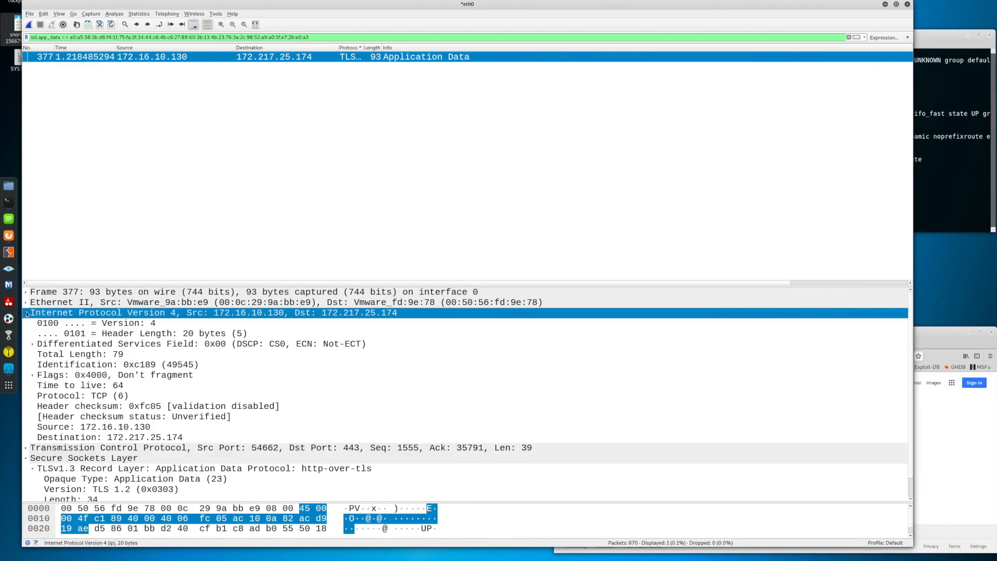
pyautogui.click(122, 407)
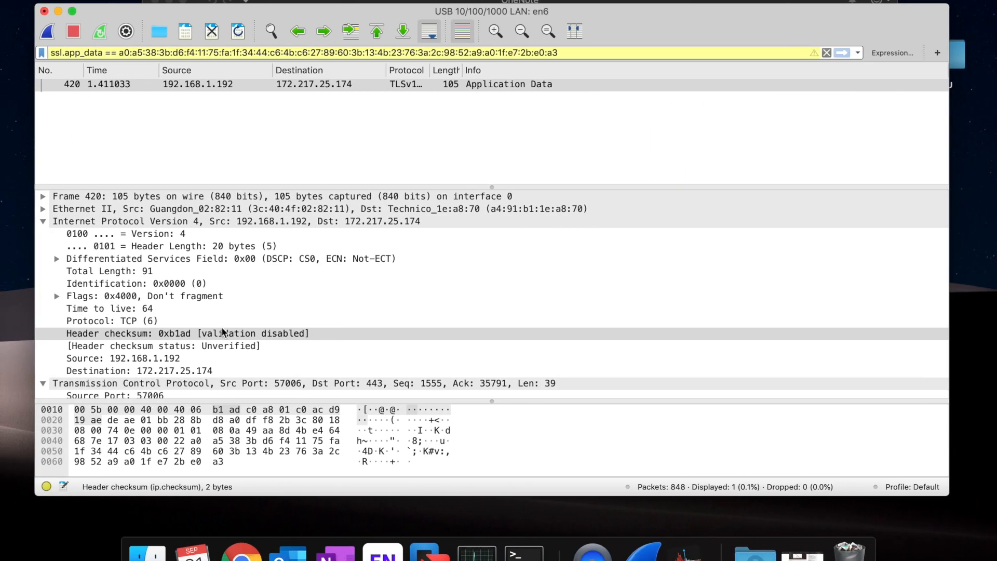
pyautogui.click(204, 335)
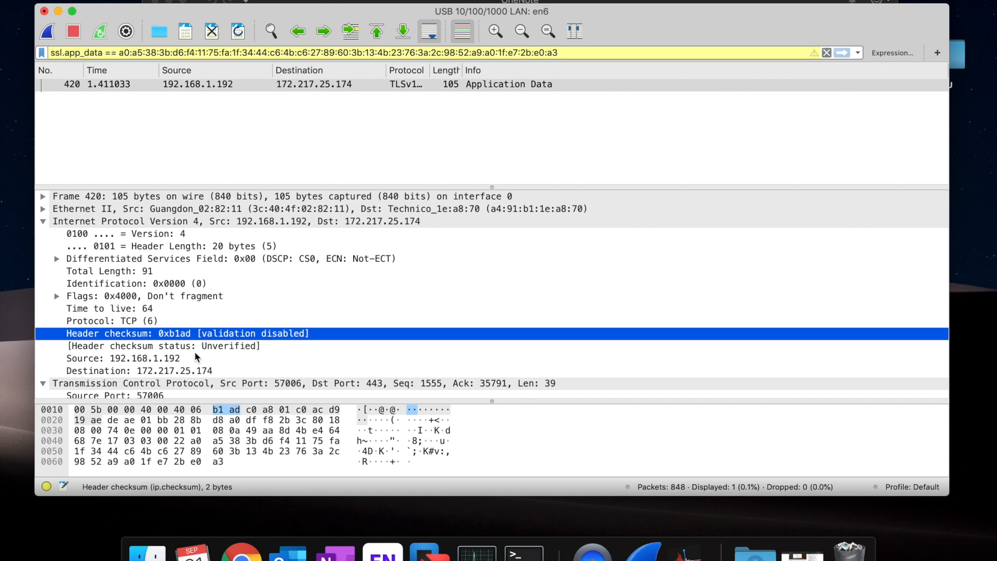
# Select the TCP checksum field of packet 420 in the Mac capture
pyautogui.scroll(-5, 194, 351)
pyautogui.scroll(-3, 189, 369)
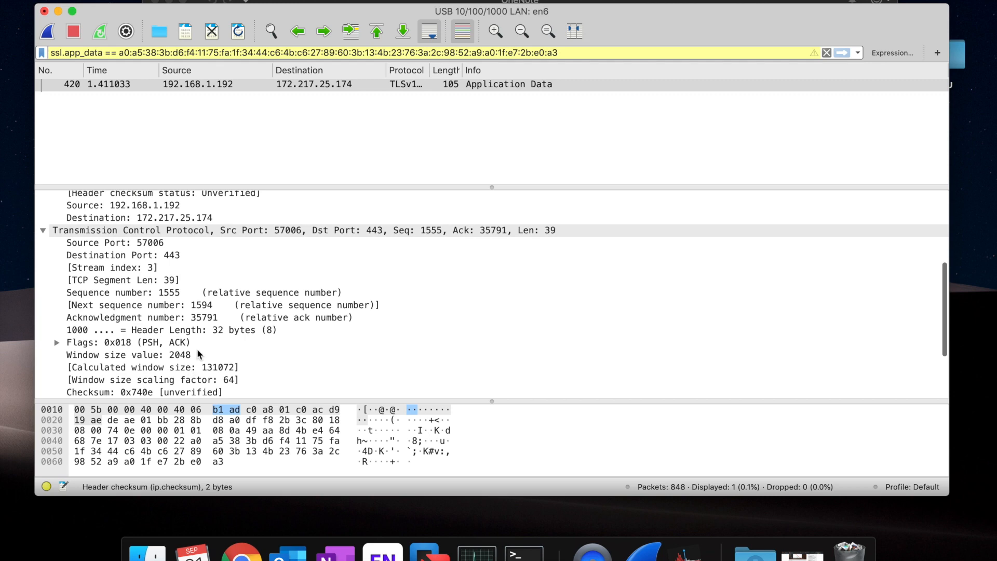
pyautogui.scroll(-1, 187, 363)
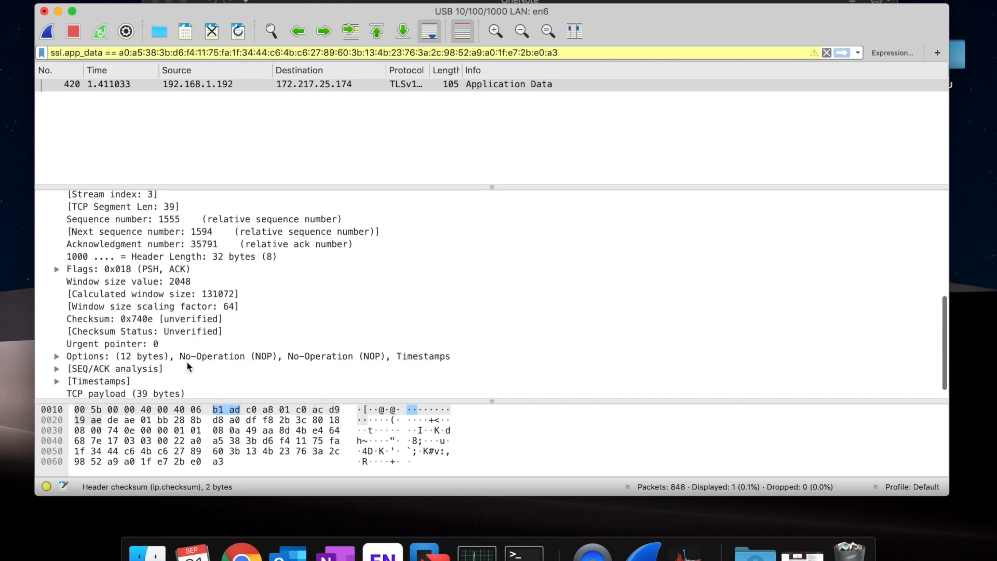
pyautogui.click(187, 319)
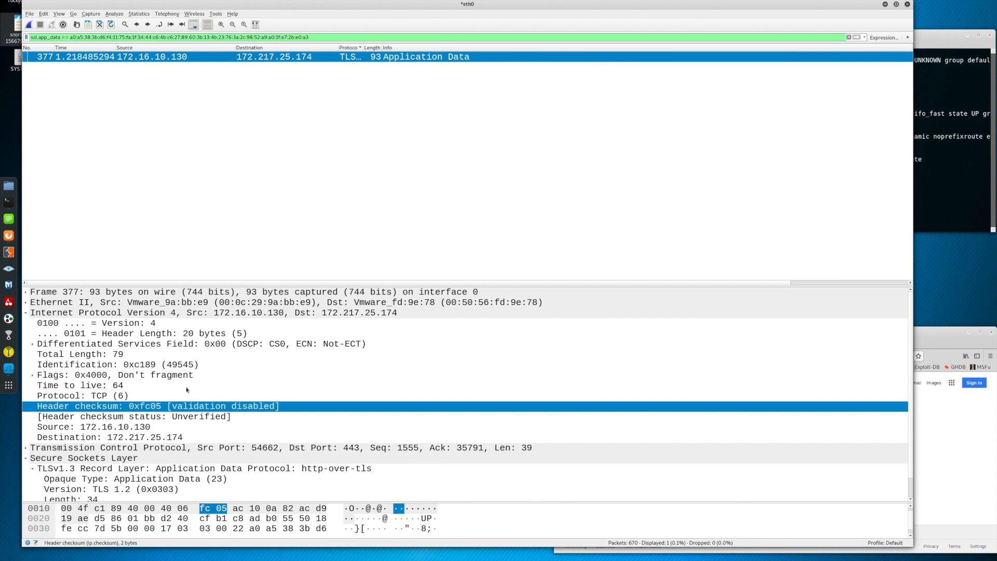
# Expand the Transmission Control Protocol details of packet 377 in the Kali capture and select its TCP checksum field
pyautogui.scroll(-1, 187, 389)
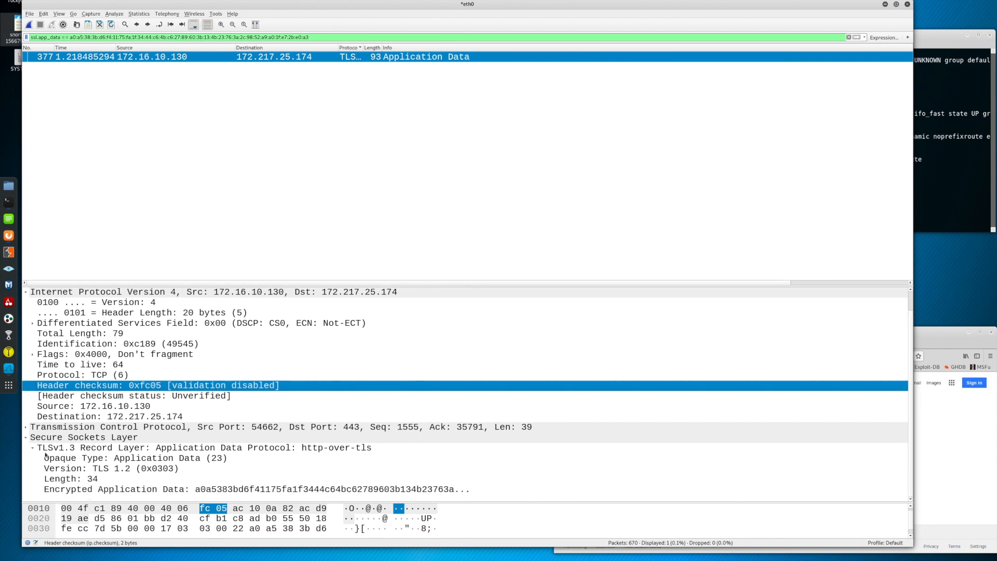
pyautogui.click(25, 426)
pyautogui.scroll(-3, 153, 438)
pyautogui.scroll(-2, 146, 453)
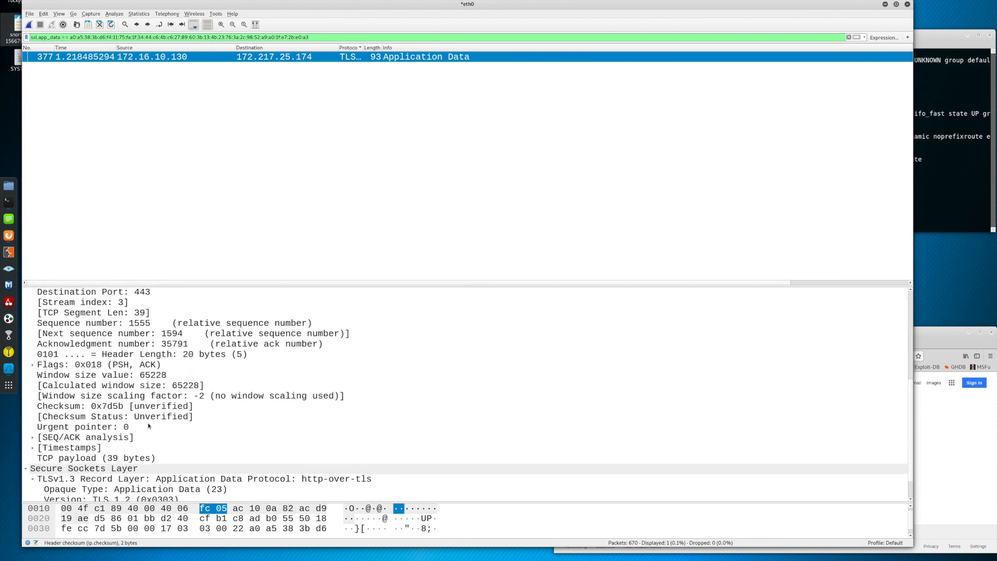
pyautogui.click(130, 407)
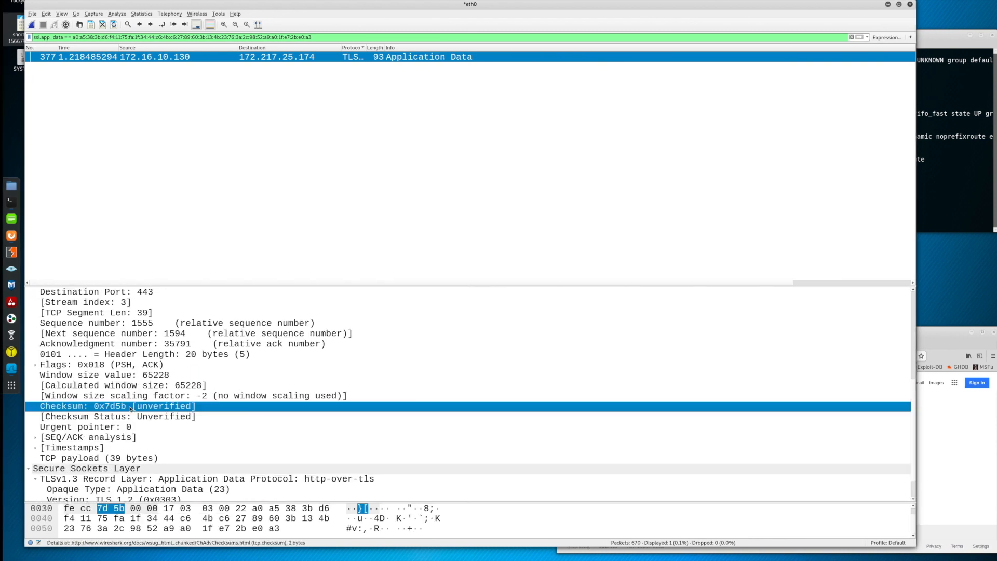
# Review the IPv4 address and TCP port fields of the matching packet in the Kali capture and again in the Mac capture
pyautogui.scroll(3, 131, 408)
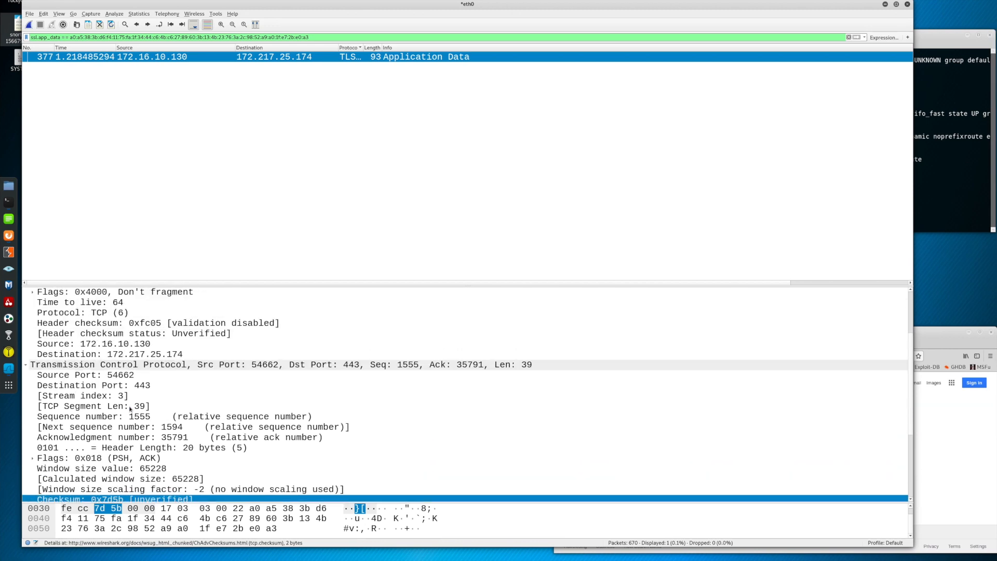
pyautogui.scroll(2, 130, 409)
pyautogui.click(157, 354)
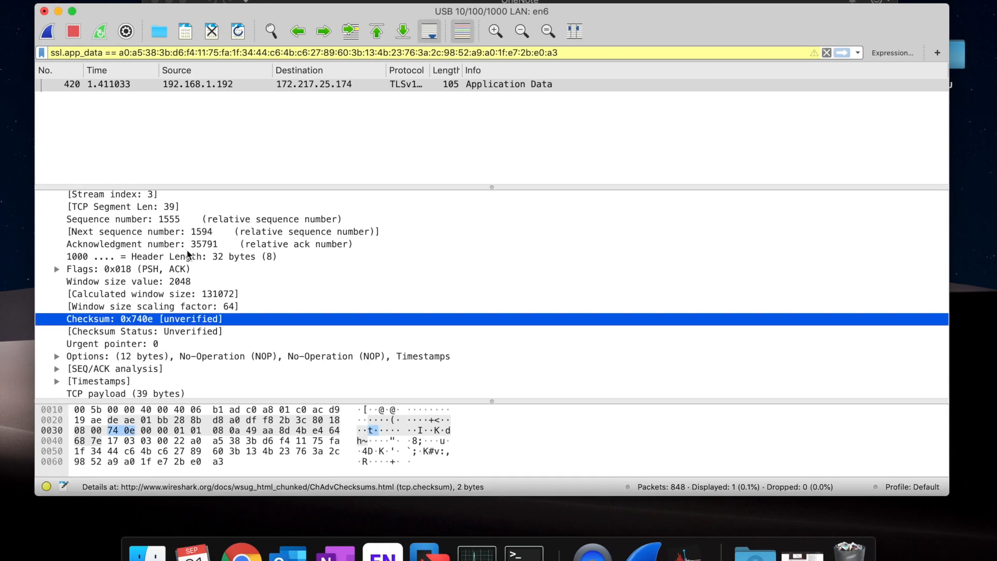
pyautogui.scroll(2, 186, 249)
pyautogui.scroll(4, 186, 252)
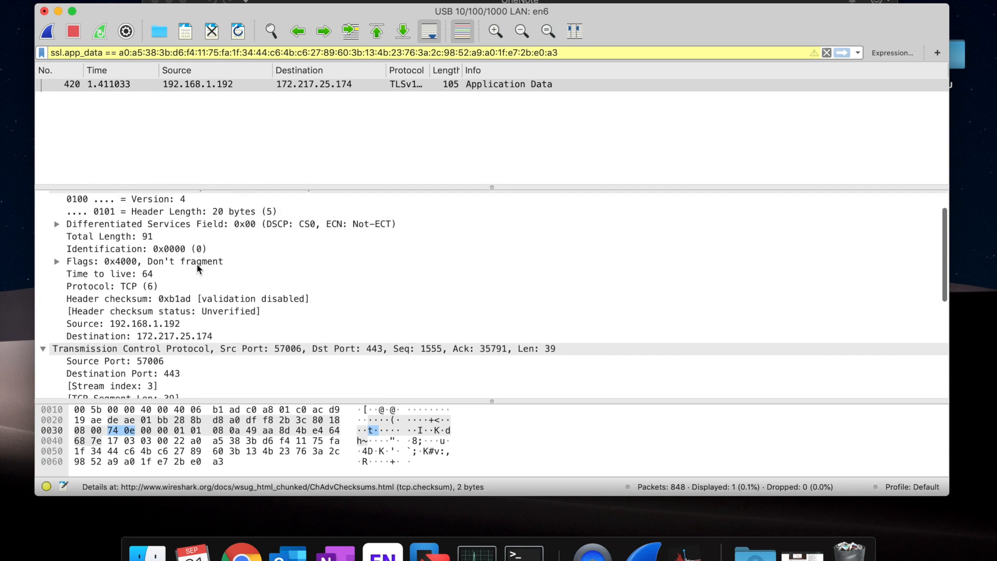
pyautogui.click(198, 269)
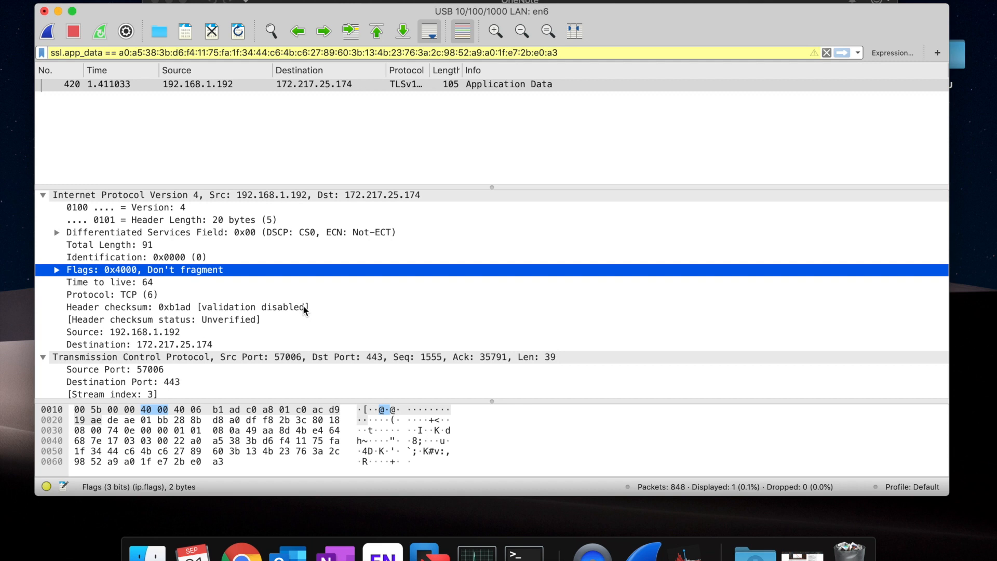
# Switch to OneNote and bring up the Network Address Translation diagram at the beginning of the page
pyautogui.hscroll(-2, 304, 310)
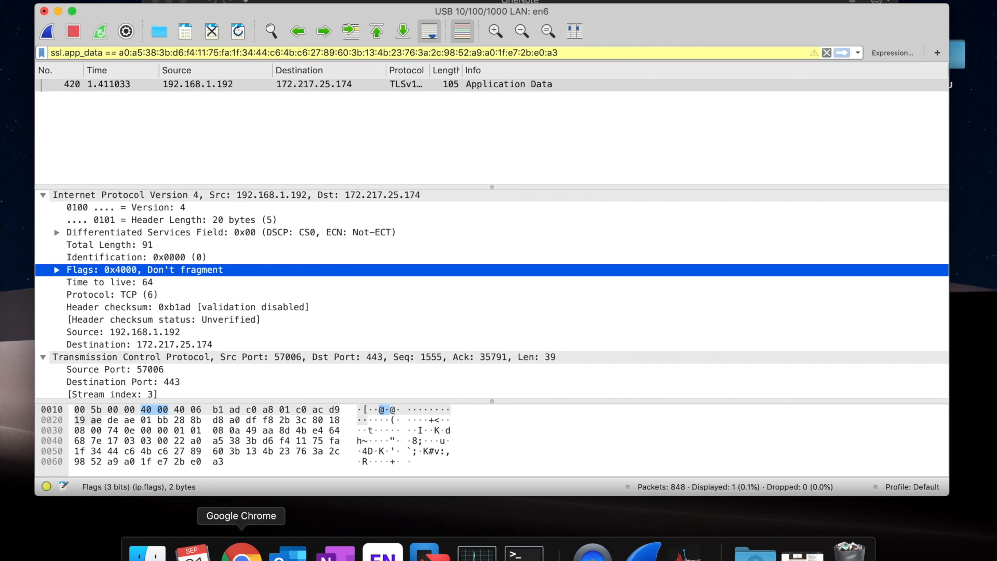
pyautogui.click(332, 556)
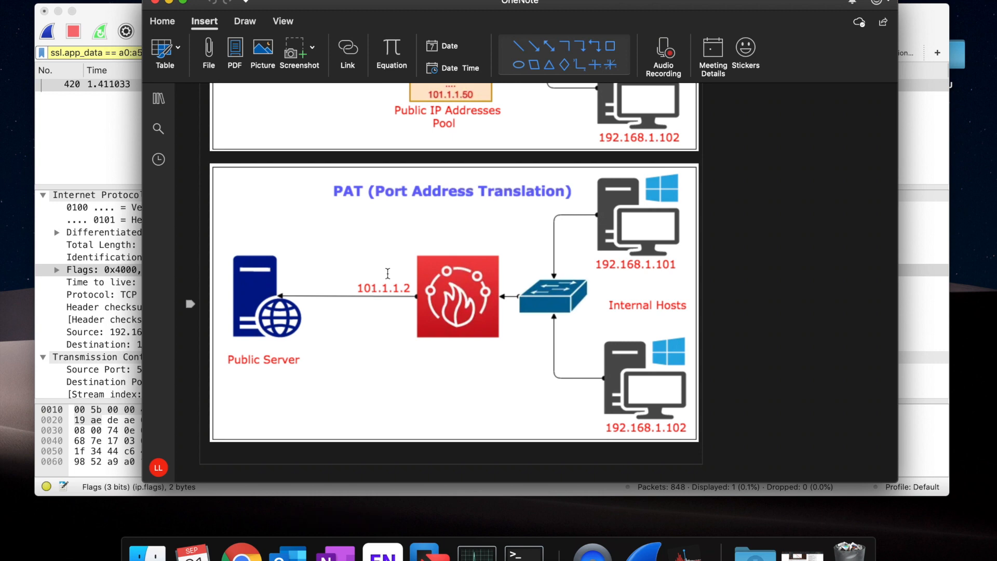
pyautogui.scroll(10, 473, 245)
pyautogui.scroll(10, 473, 246)
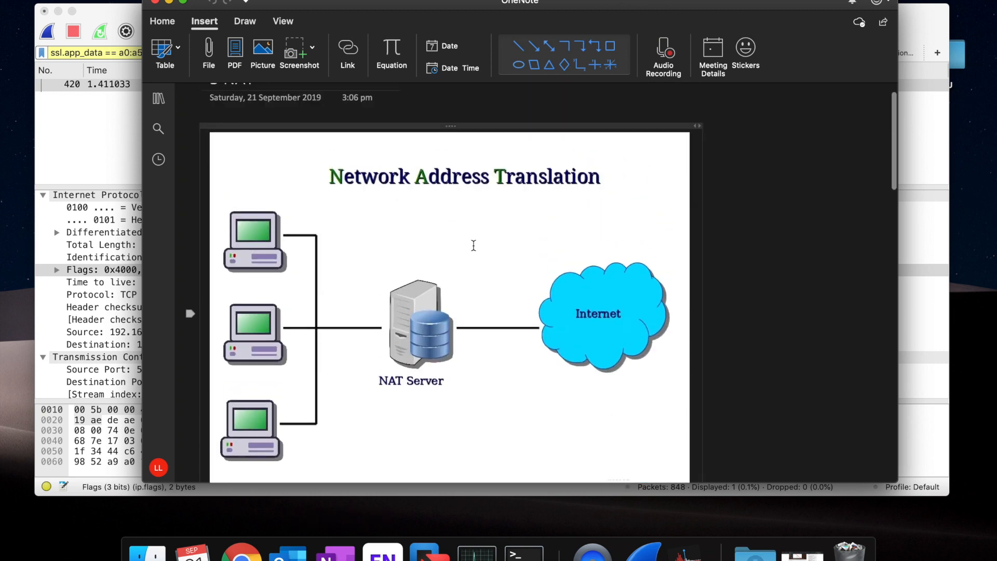
pyautogui.hscroll(1, 473, 245)
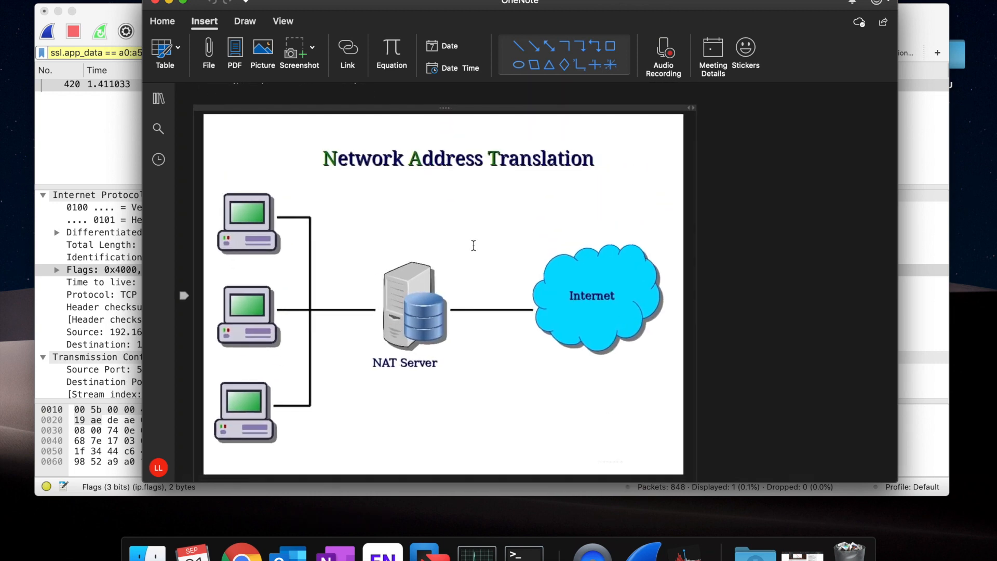